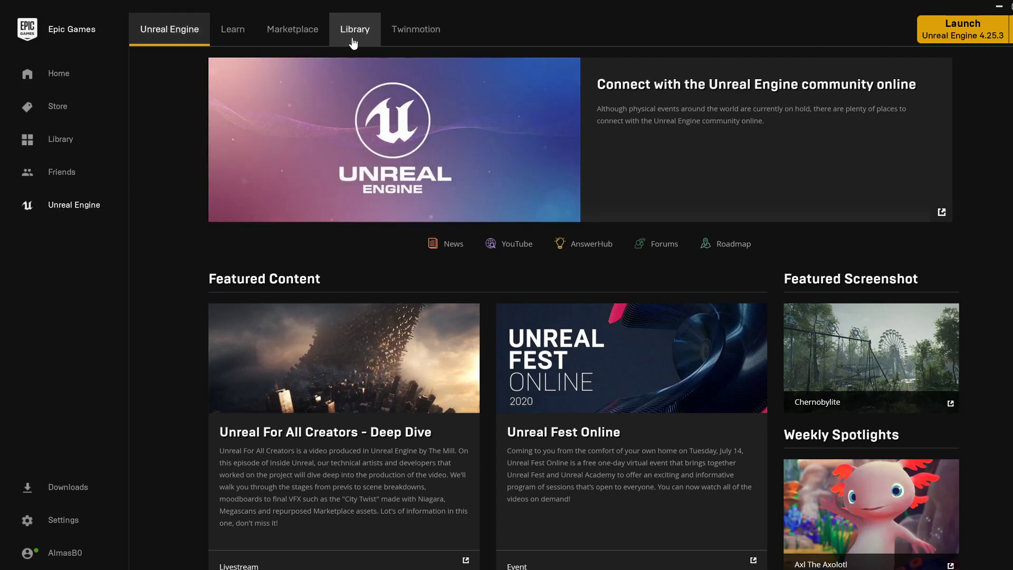
- Open the Unreal Engine library of installed versions and launch engine version 4.25.3
{"action": "left_click", "coordinate": [353, 42]}
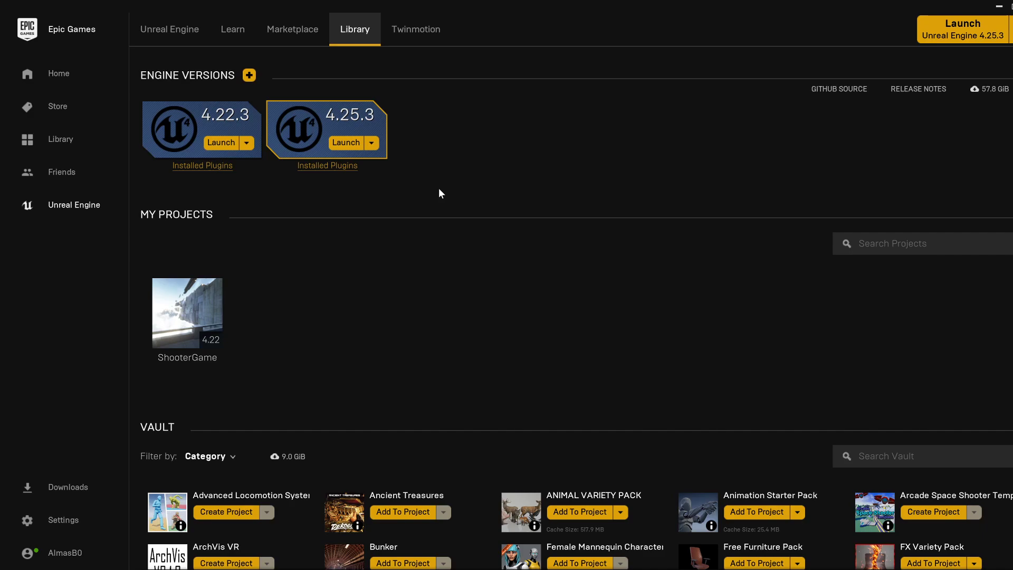
{"action": "mouse_move", "coordinate": [349, 123]}
{"action": "left_click", "coordinate": [959, 33]}
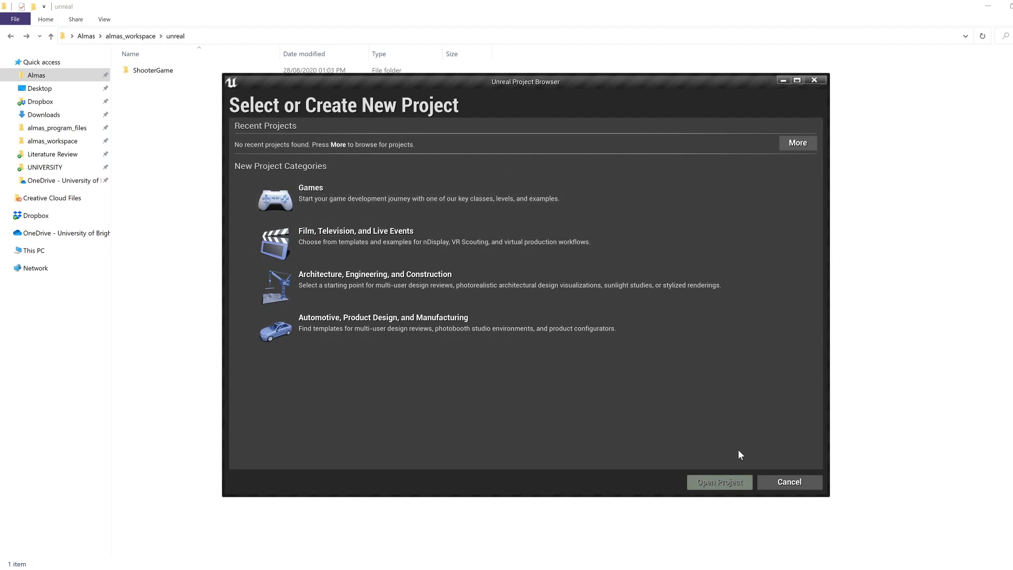
- Choose the Games category and the First Person template for a new project
{"action": "left_click", "coordinate": [411, 209]}
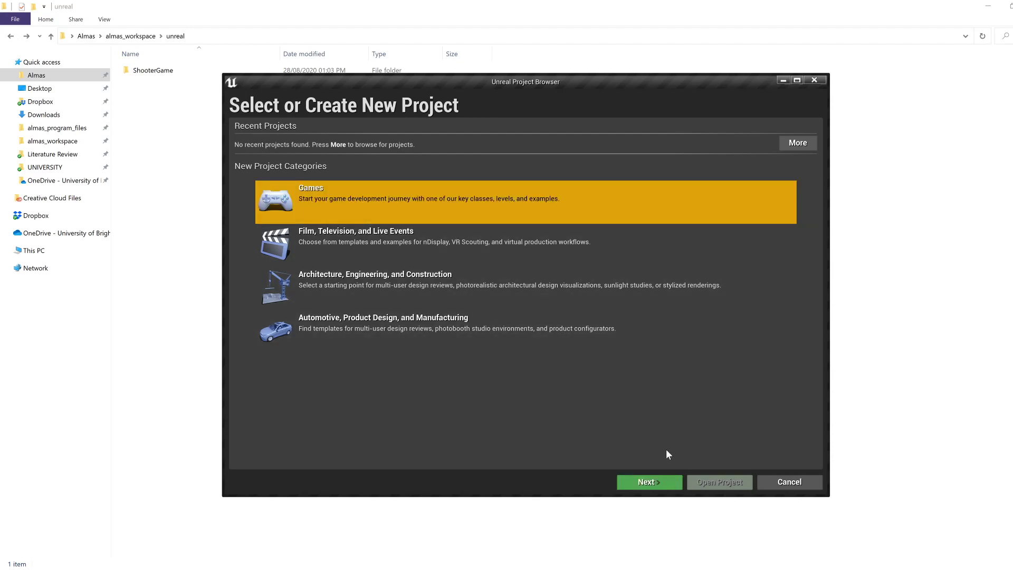
{"action": "left_click", "coordinate": [652, 482]}
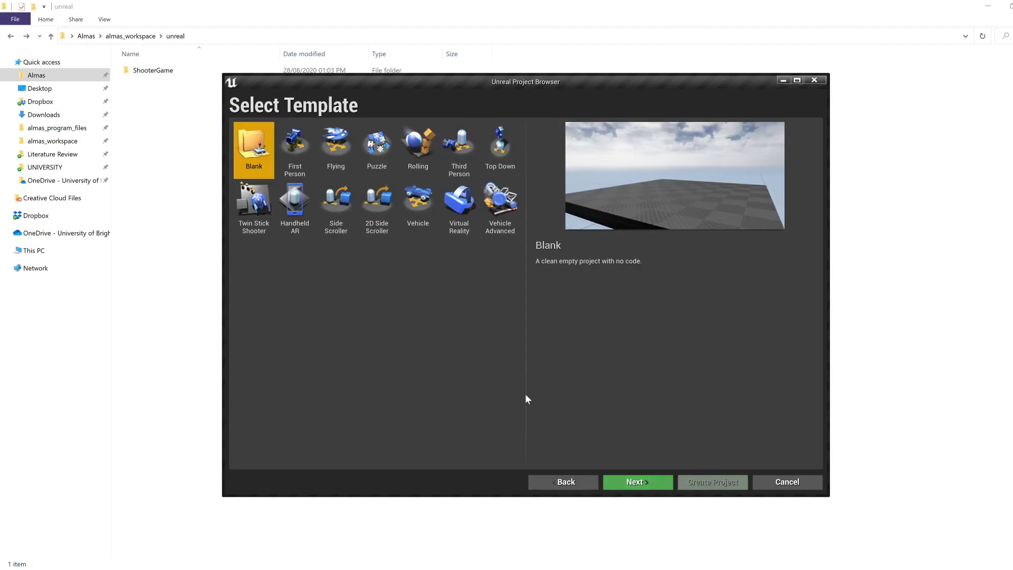
{"action": "left_click", "coordinate": [295, 148]}
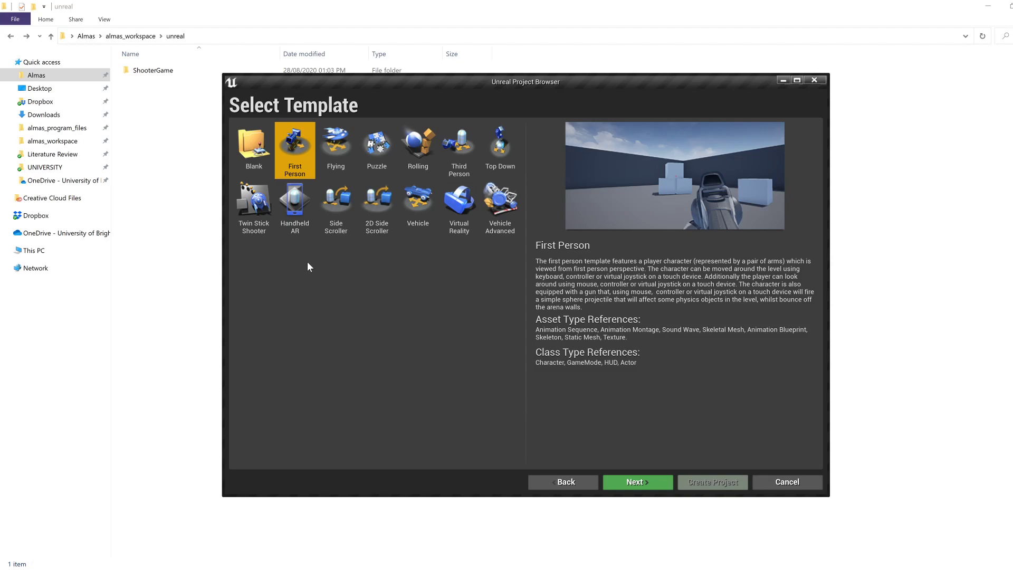
{"action": "left_click", "coordinate": [637, 483]}
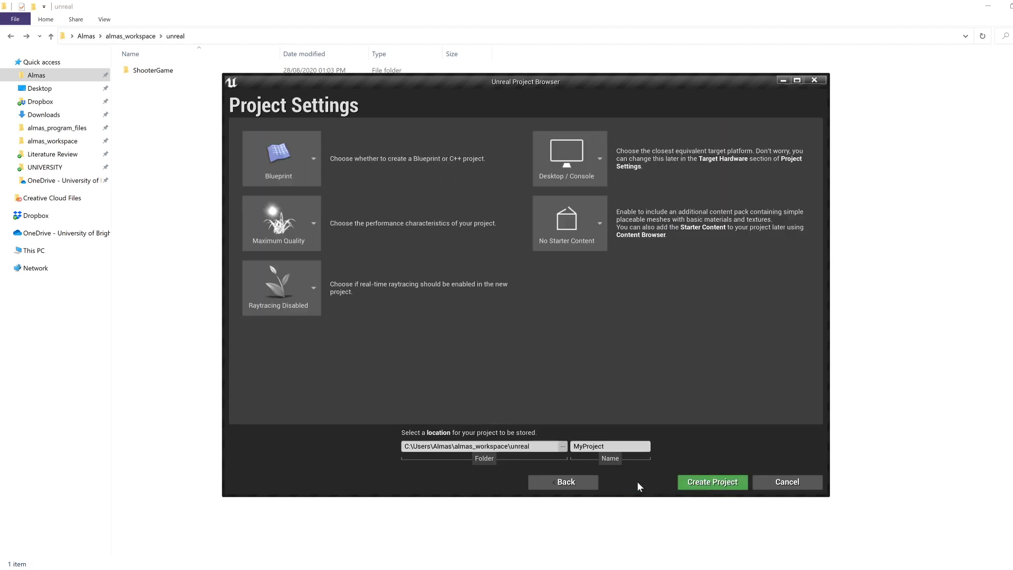
- Configure the project for Scalable 3D or 2D performance and no starter content
{"action": "left_click", "coordinate": [302, 233]}
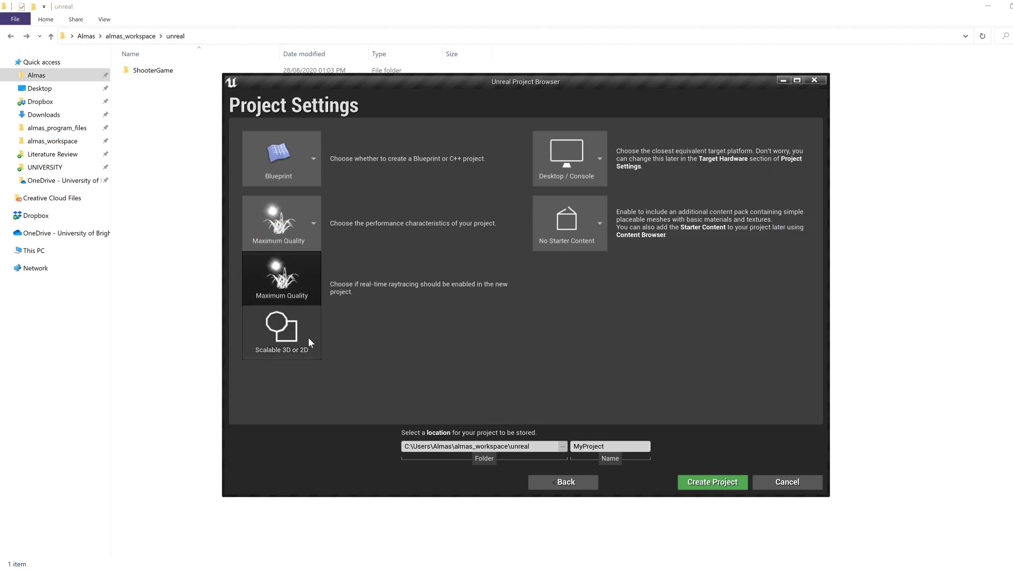
{"action": "left_click", "coordinate": [309, 340]}
{"action": "left_click", "coordinate": [300, 237]}
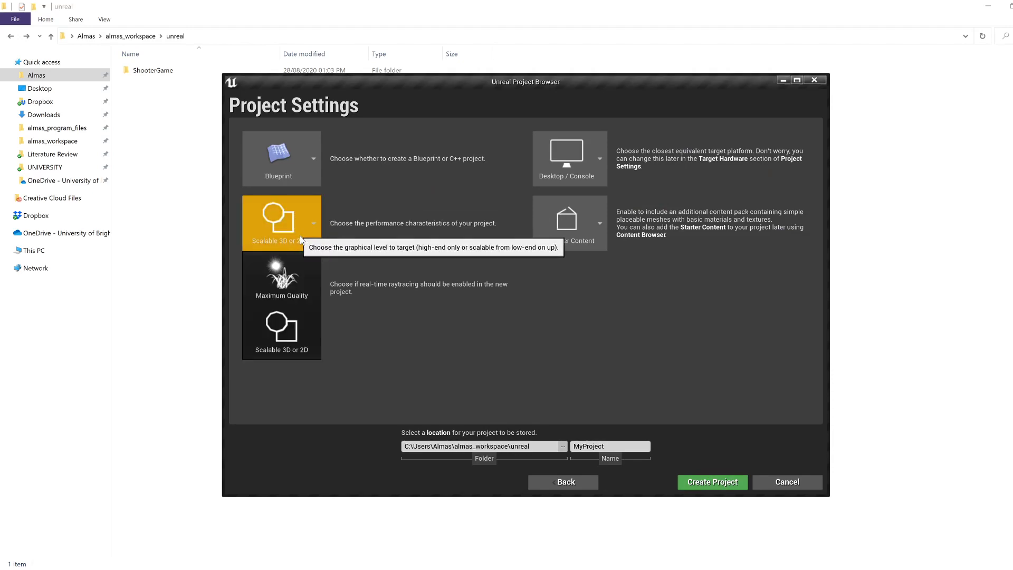
{"action": "left_click", "coordinate": [333, 374]}
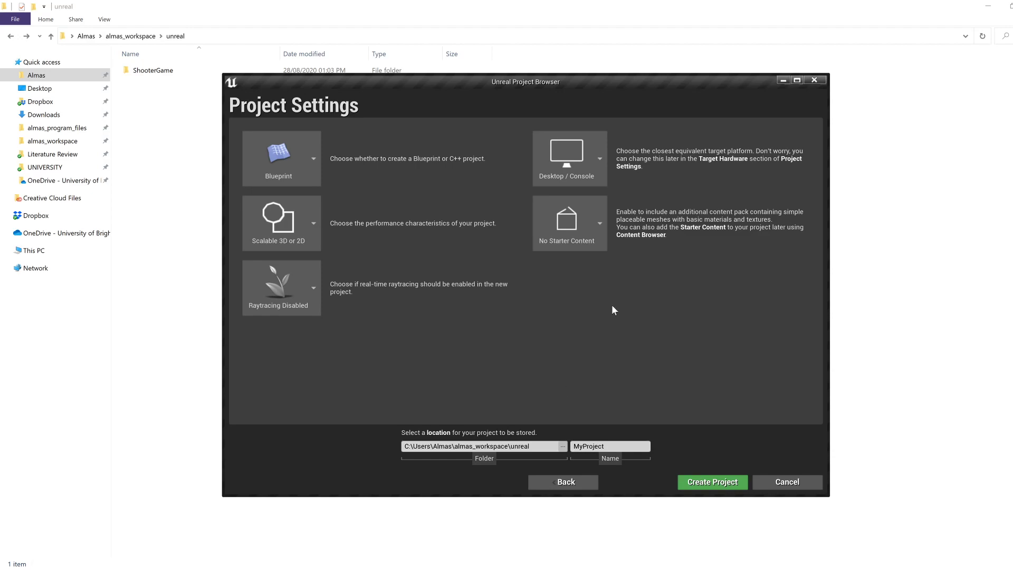
{"action": "left_click", "coordinate": [587, 230]}
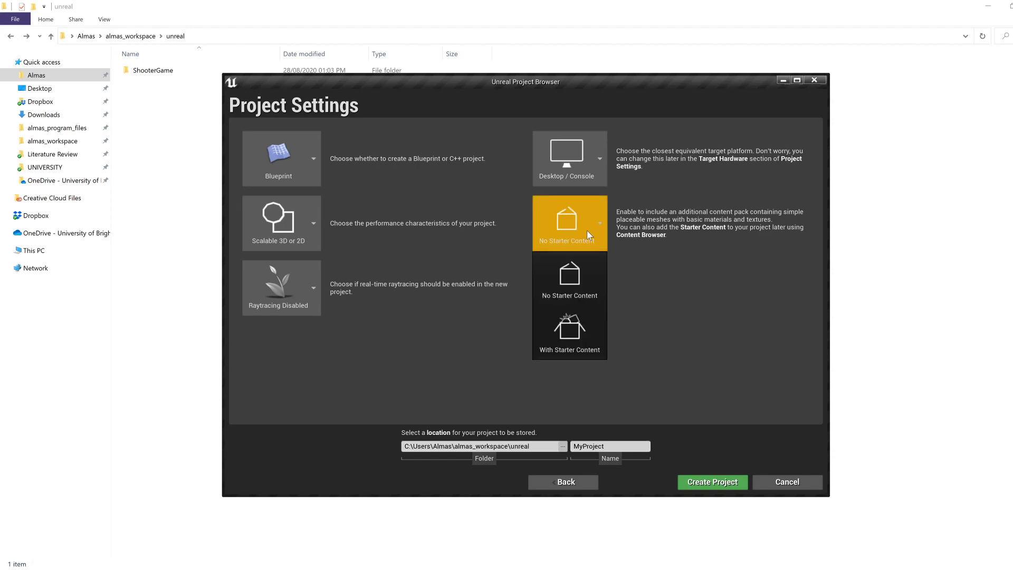
{"action": "left_click", "coordinate": [570, 279]}
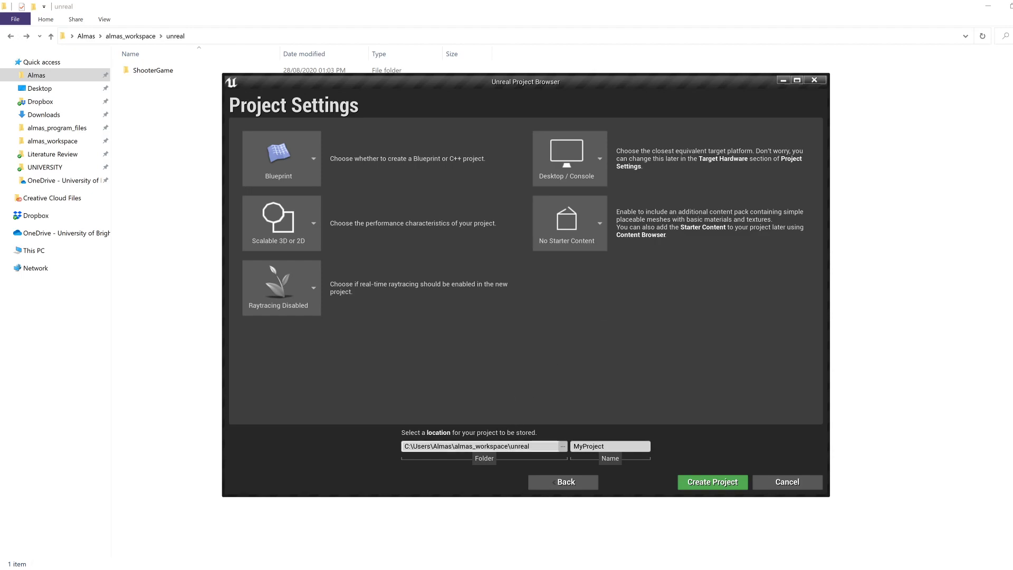
- Name the project FirstPersonTest, keep the unreal workspace folder as its location, and create it
{"action": "left_click_drag", "start_coordinate": [405, 447], "coordinate": [531, 446]}
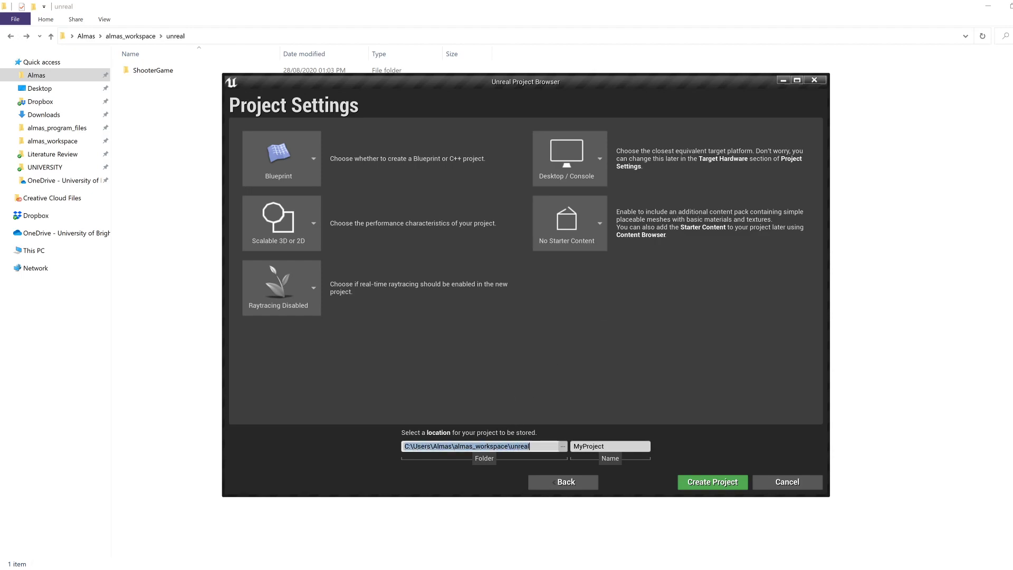
{"action": "left_click", "coordinate": [532, 447]}
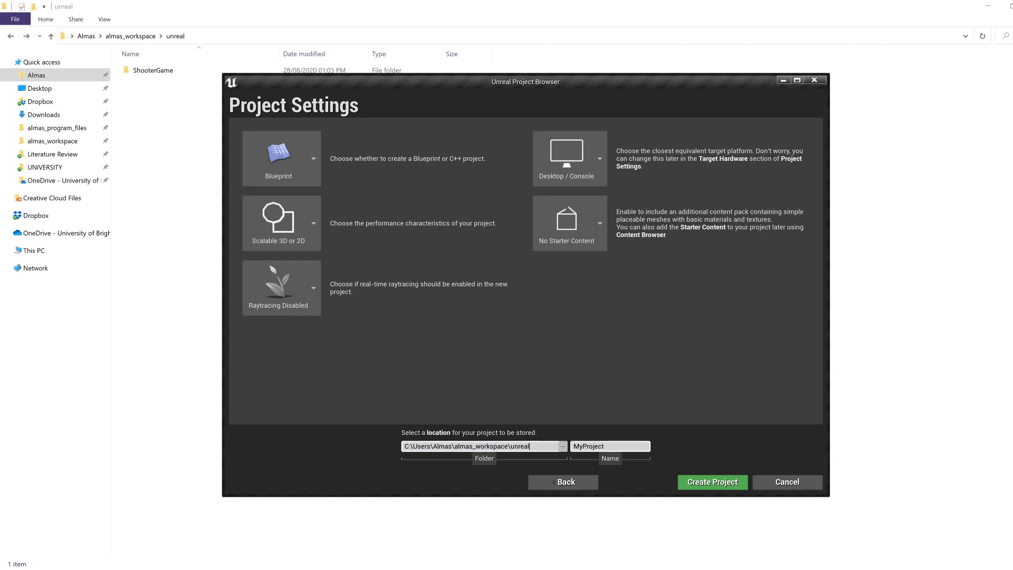
{"action": "key", "text": "Tab"}
{"action": "type", "text": "F"}
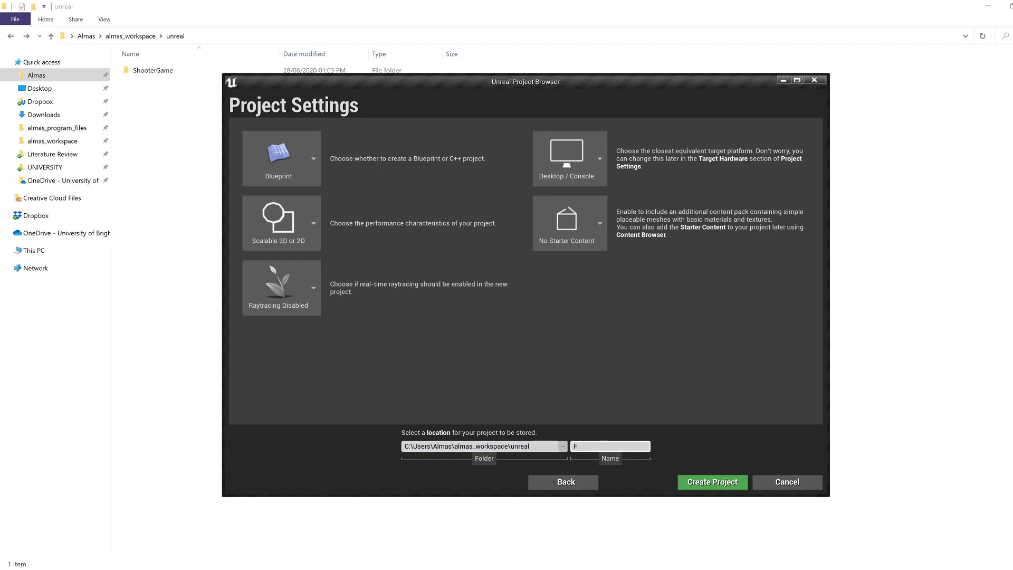
{"action": "type", "text": "irstPersonTest"}
{"action": "left_click", "coordinate": [689, 481]}
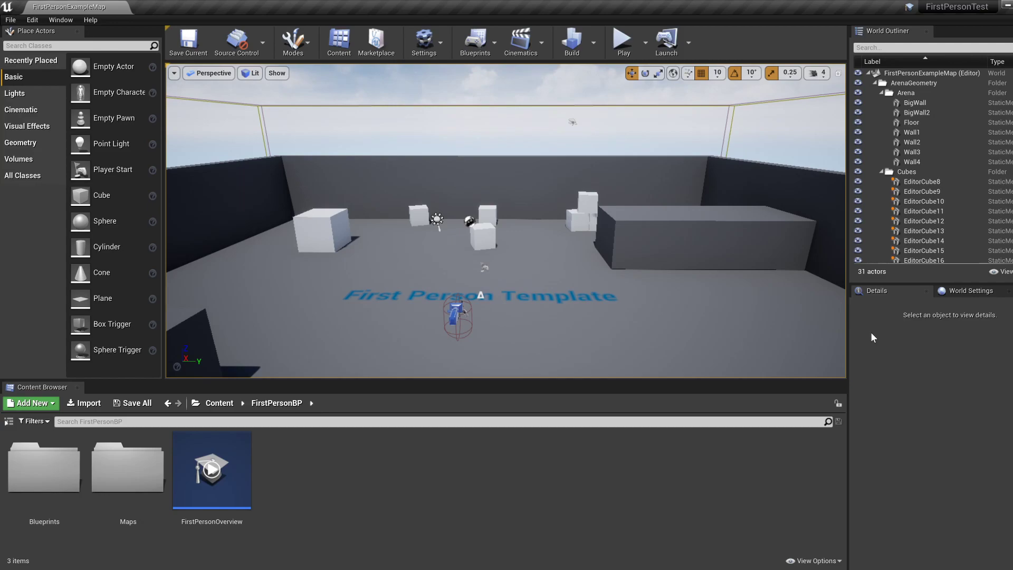
- Play the example map in the editor and test walking in all directions and jumping, with the system volume lowered
{"action": "left_click", "coordinate": [626, 44]}
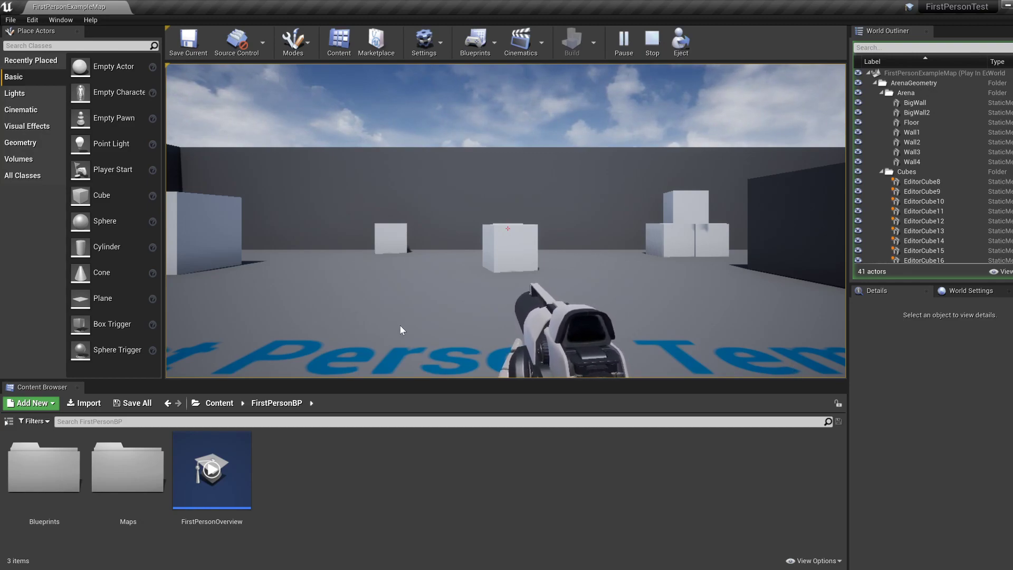
{"action": "left_click", "coordinate": [562, 238]}
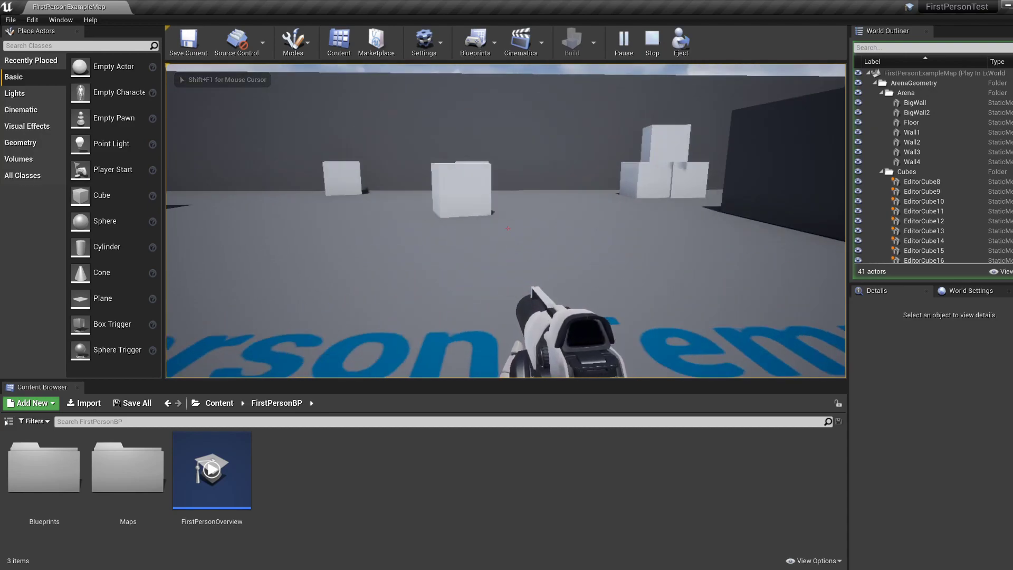
{"action": "key", "text": "w"}
{"action": "key", "text": "s"}
{"action": "key", "text": "a"}
{"action": "key", "text": "d"}
{"action": "key", "text": "a"}
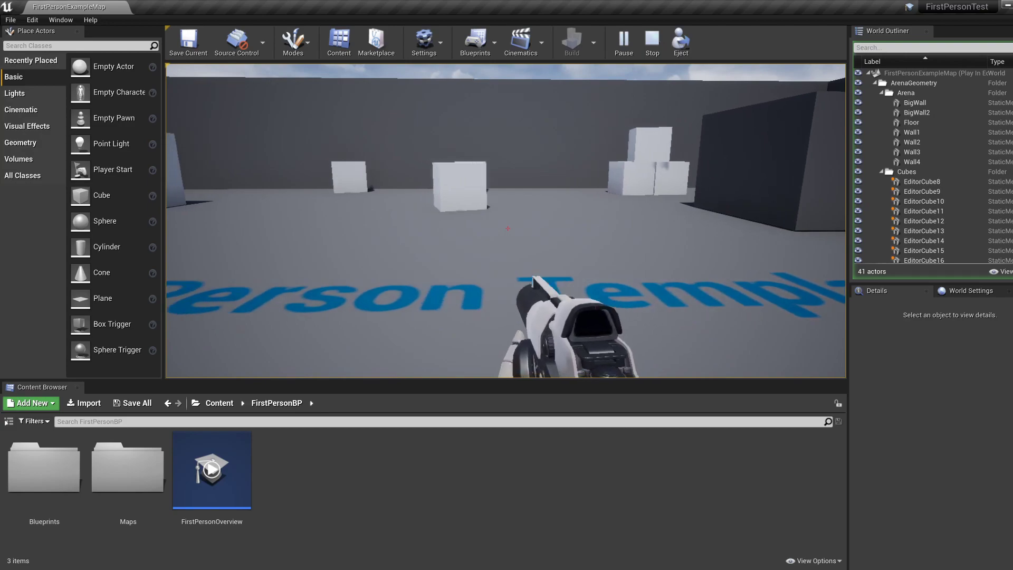
{"action": "key", "text": "w"}
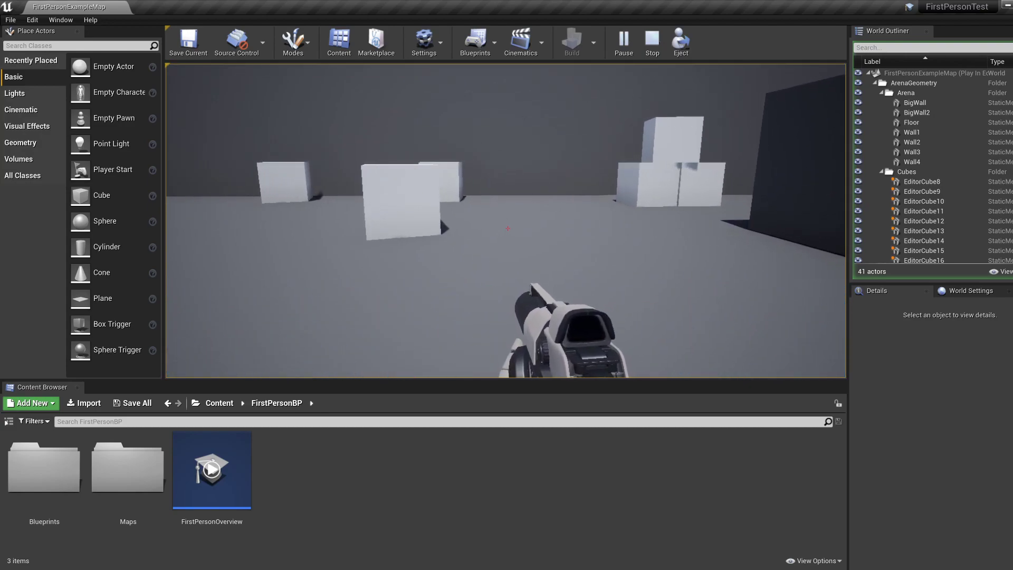
{"action": "key", "text": "space"}
{"action": "key", "text": "d"}
{"action": "key", "text": "w"}
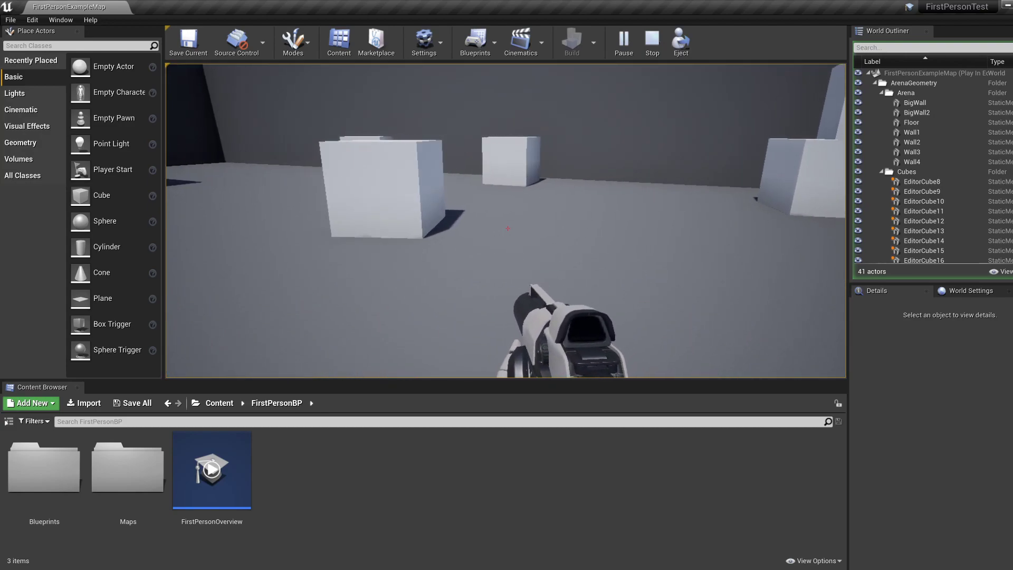
{"action": "key", "text": "s"}
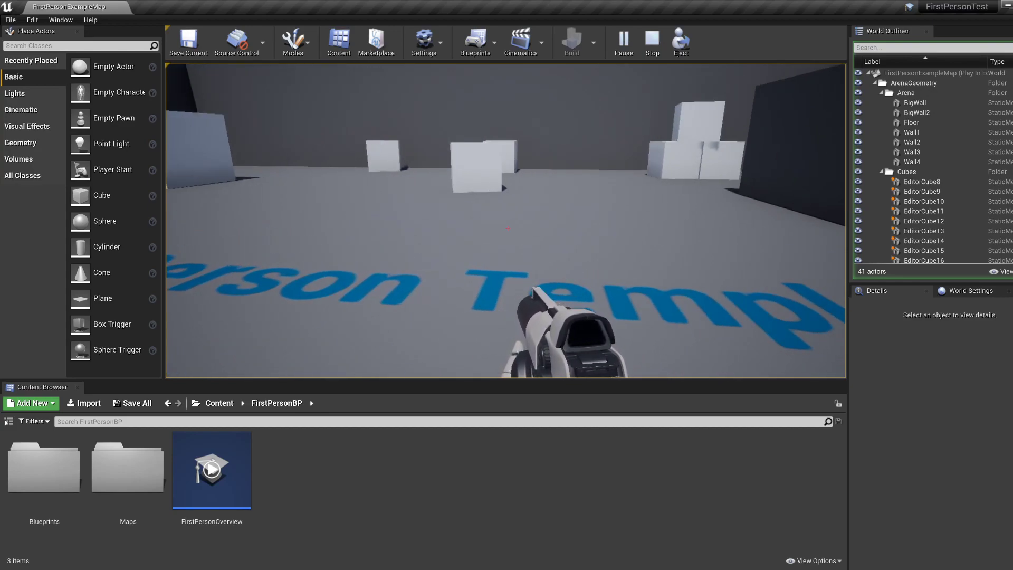
{"action": "key", "text": "w"}
{"action": "key", "text": "s"}
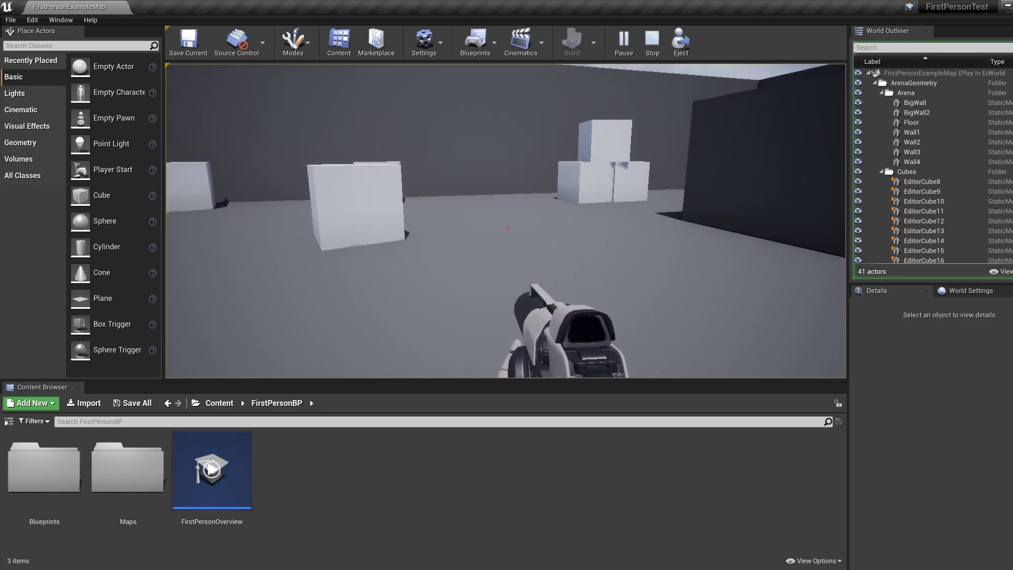
{"action": "key", "text": "XF86AudioLowerVolume"}
{"action": "key", "text": "s"}
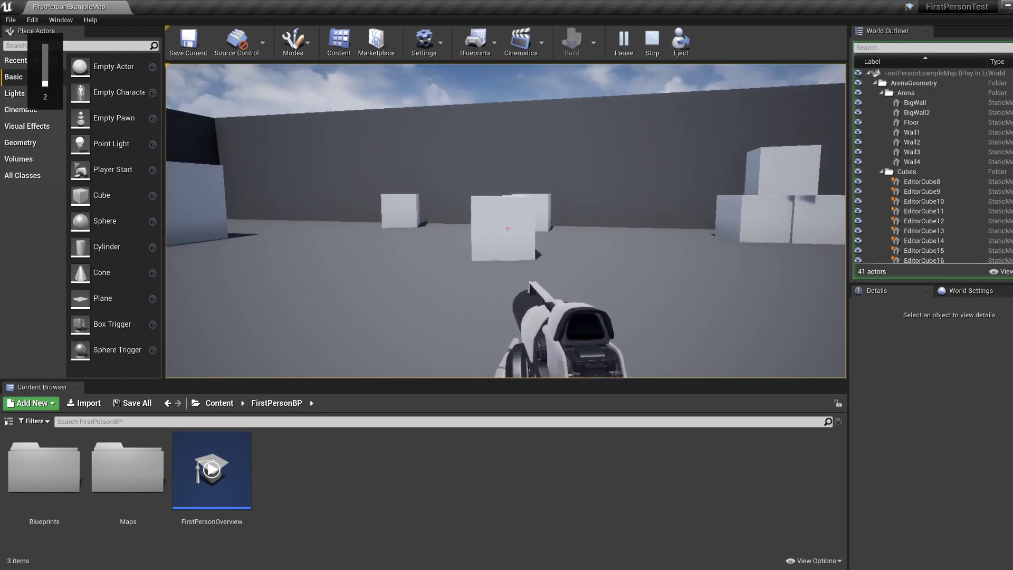
- Test the gun by shooting at the arena's cubes while moving around, and end the play session
{"action": "key", "text": "w"}
{"action": "left_click", "coordinate": [508, 229]}
{"action": "key", "text": "w"}
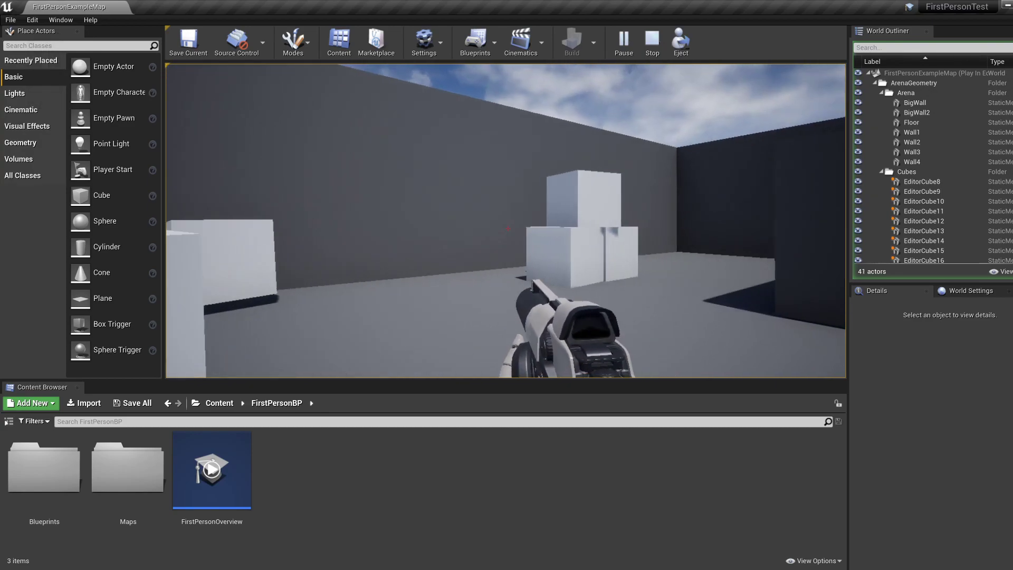
{"action": "left_click", "coordinate": [507, 228]}
{"action": "key", "text": "s"}
{"action": "left_click", "coordinate": [508, 229]}
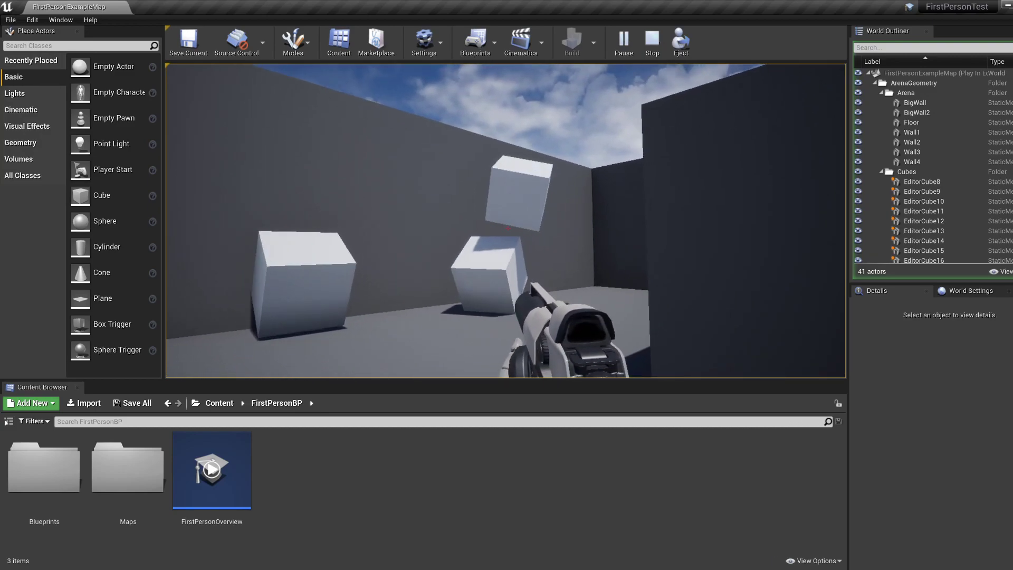
{"action": "key", "text": "w"}
{"action": "key", "text": "s"}
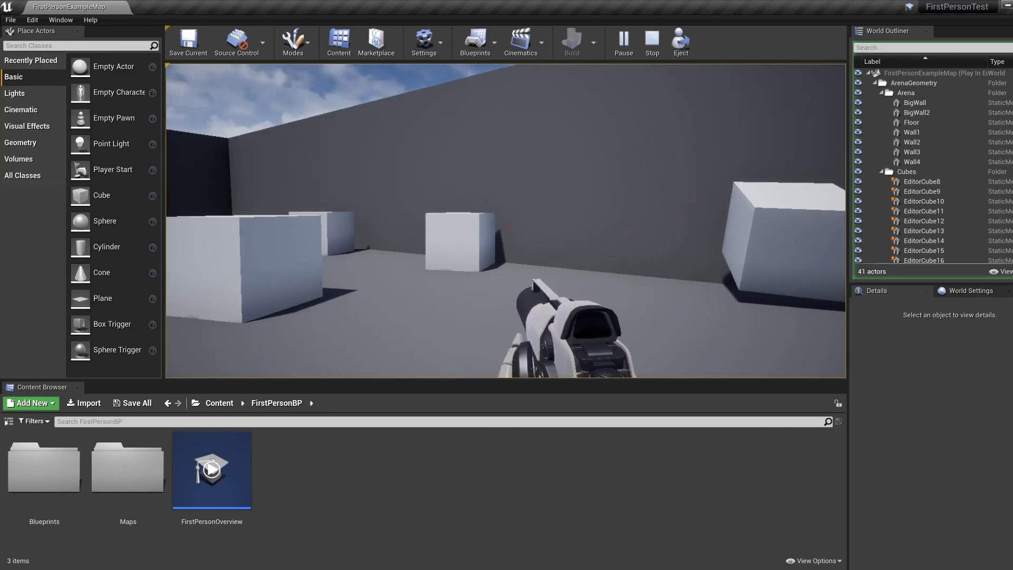
{"action": "key", "text": "w"}
{"action": "left_click", "coordinate": [507, 229]}
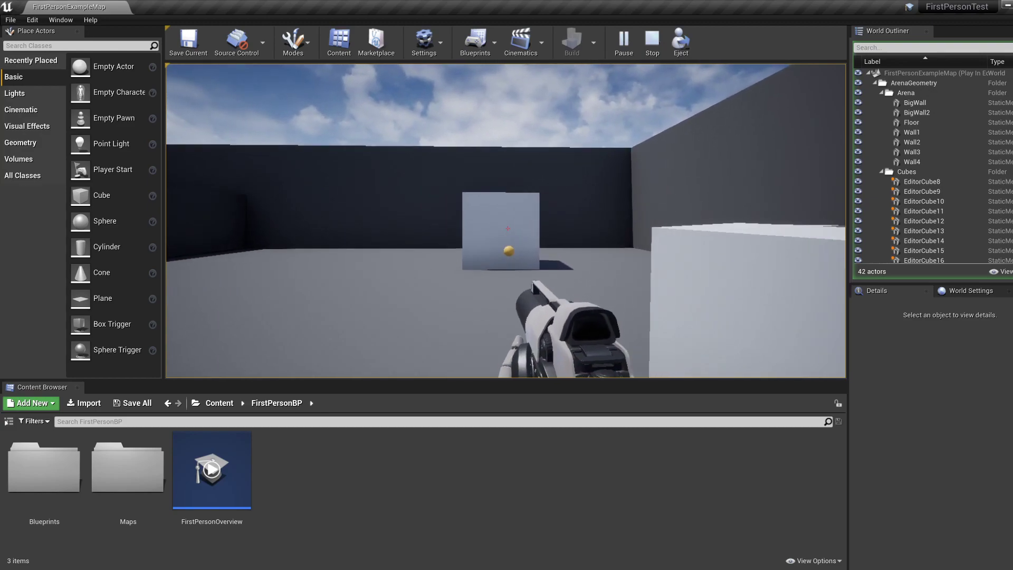
{"action": "key", "text": "w"}
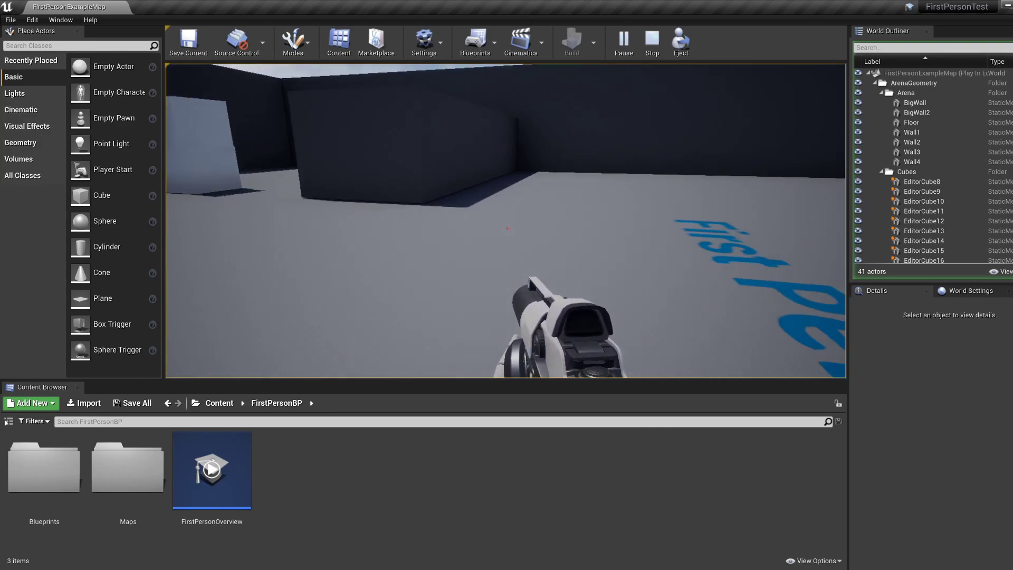
{"action": "key", "text": "s"}
{"action": "key", "text": "w"}
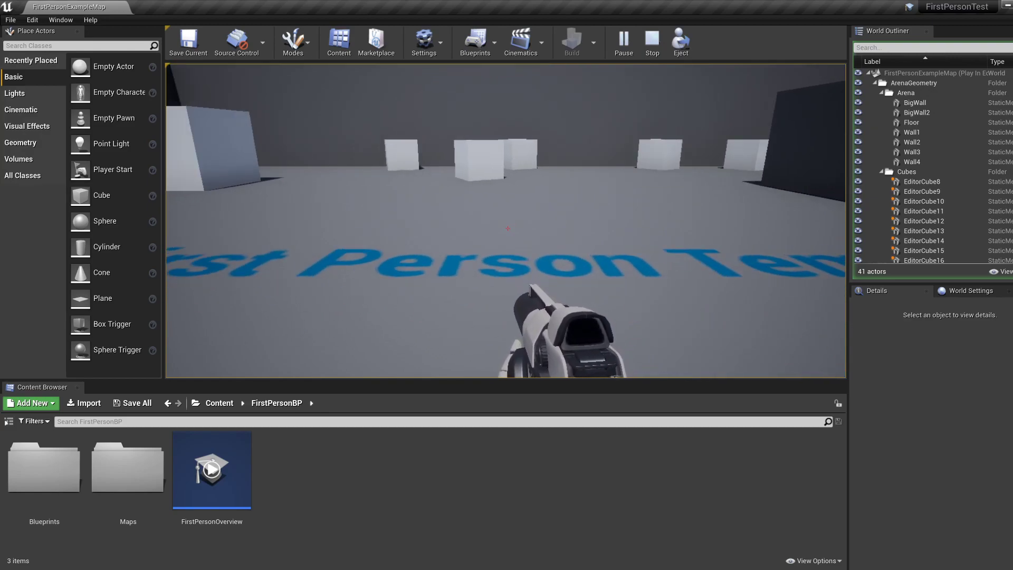
{"action": "key", "text": "Escape"}
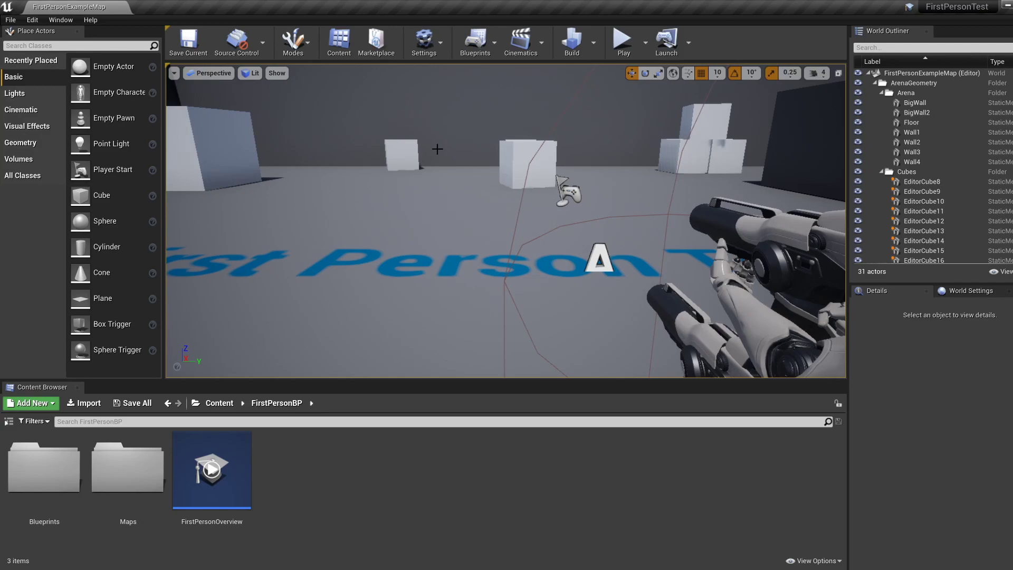
- Fly the editor camera around the arena to examine the walls, cubes and player character from several sides
{"action": "key", "text": "s"}
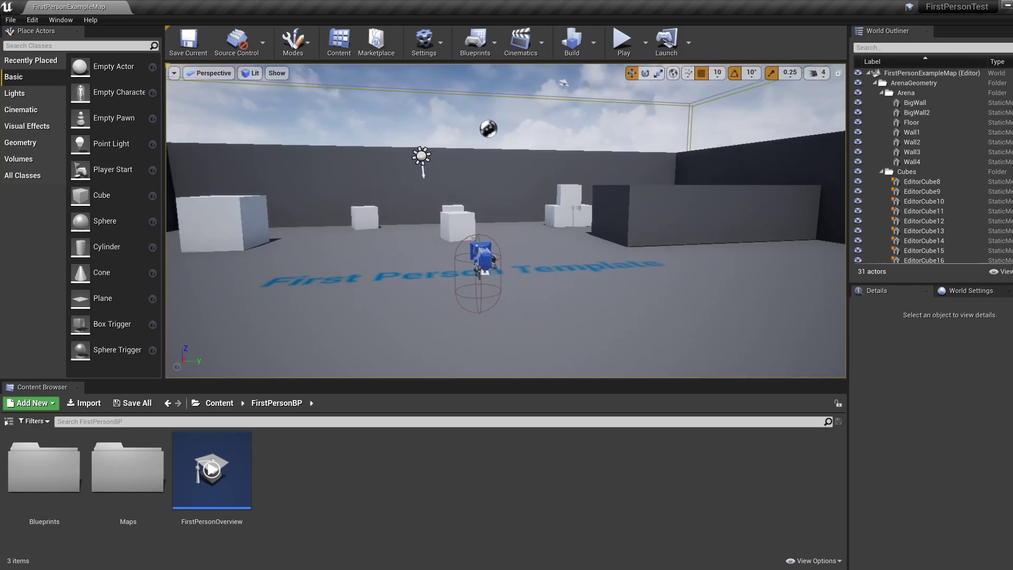
{"action": "key", "text": "d"}
{"action": "right_click_drag", "start_coordinate": [506, 220], "coordinate": [401, 214]}
{"action": "key", "text": "w"}
{"action": "key", "text": "s"}
{"action": "key", "text": "s"}
{"action": "key", "text": "d"}
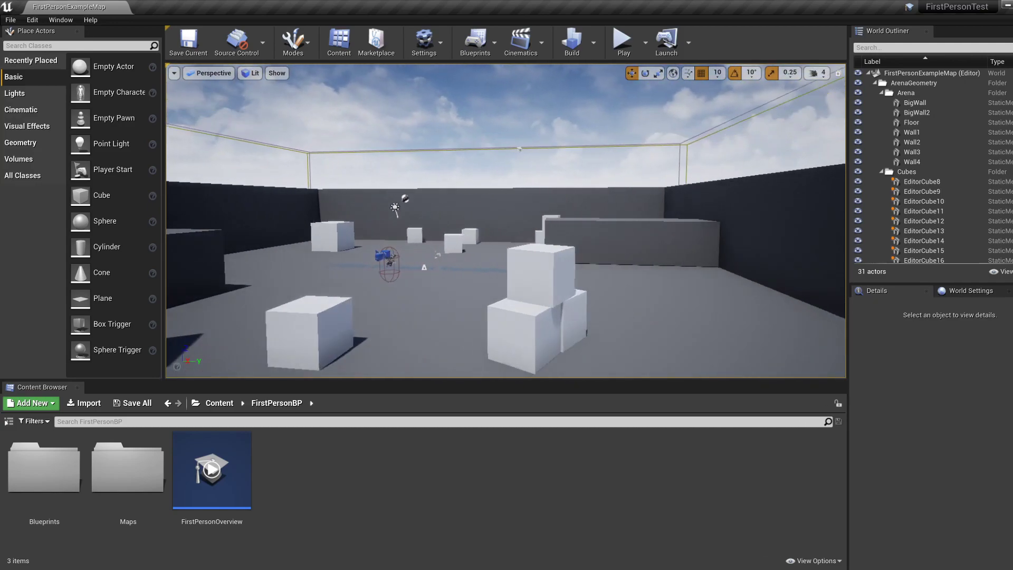
{"action": "key", "text": "w"}
{"action": "key", "text": "w"}
{"action": "right_click_drag", "start_coordinate": [505, 220], "coordinate": [26, 217]}
{"action": "key", "text": "d"}
{"action": "key", "text": "s"}
{"action": "key", "text": "d"}
{"action": "key", "text": "d"}
{"action": "key", "text": "w"}
{"action": "key", "text": "a"}
{"action": "key", "text": "s"}
{"action": "key", "text": "d"}
{"action": "right_click_drag", "start_coordinate": [454, 219], "coordinate": [264, 224]}
{"action": "right_click_drag", "start_coordinate": [631, 219], "coordinate": [647, 219]}
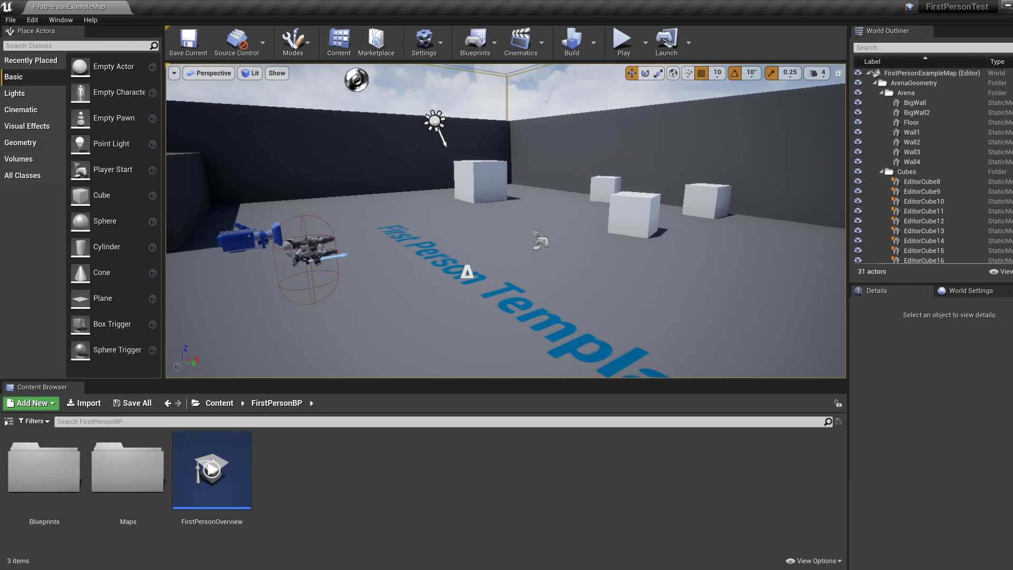
- Raise, lower and turn the editor camera to view the First Person Template floor text and cubes from above
{"action": "right_click_drag", "start_coordinate": [646, 218], "coordinate": [594, 208]}
{"action": "key", "text": "e"}
{"action": "key", "text": "q"}
{"action": "key", "text": "w"}
{"action": "key", "text": "s"}
{"action": "key", "text": "w"}
{"action": "key", "text": "s"}
{"action": "key", "text": "d"}
{"action": "key", "text": "w"}
{"action": "key", "text": "a"}
{"action": "right_click_drag", "start_coordinate": [742, 218], "coordinate": [636, 261]}
{"action": "key", "text": "d"}
{"action": "key", "text": "s"}
{"action": "key", "text": "s"}
{"action": "right_click_drag", "start_coordinate": [805, 219], "coordinate": [437, 149]}
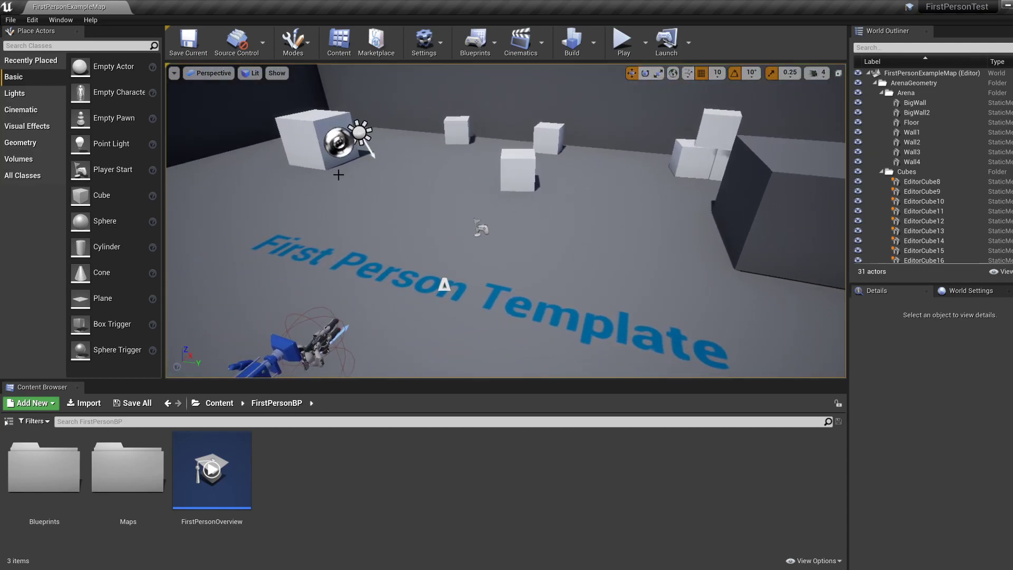